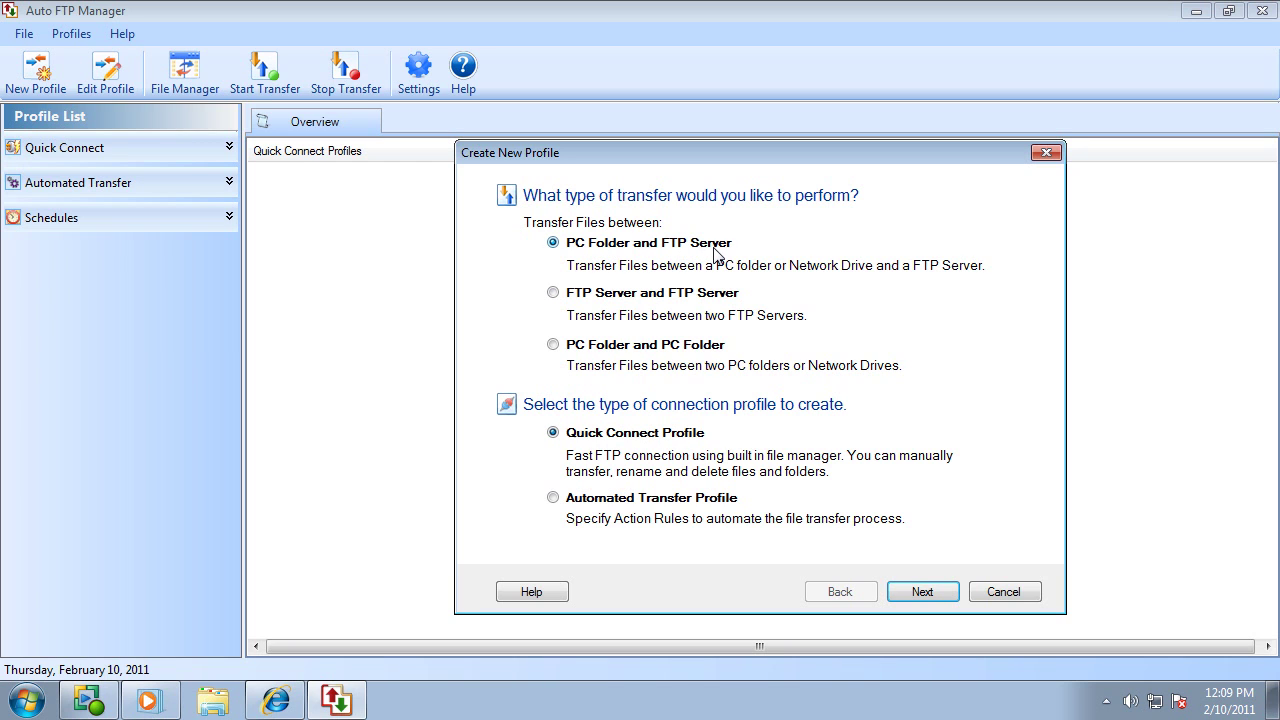
Advance the new PC Folder and FTP Server quick connect profile wizard to the local folder page.
click(948, 595)
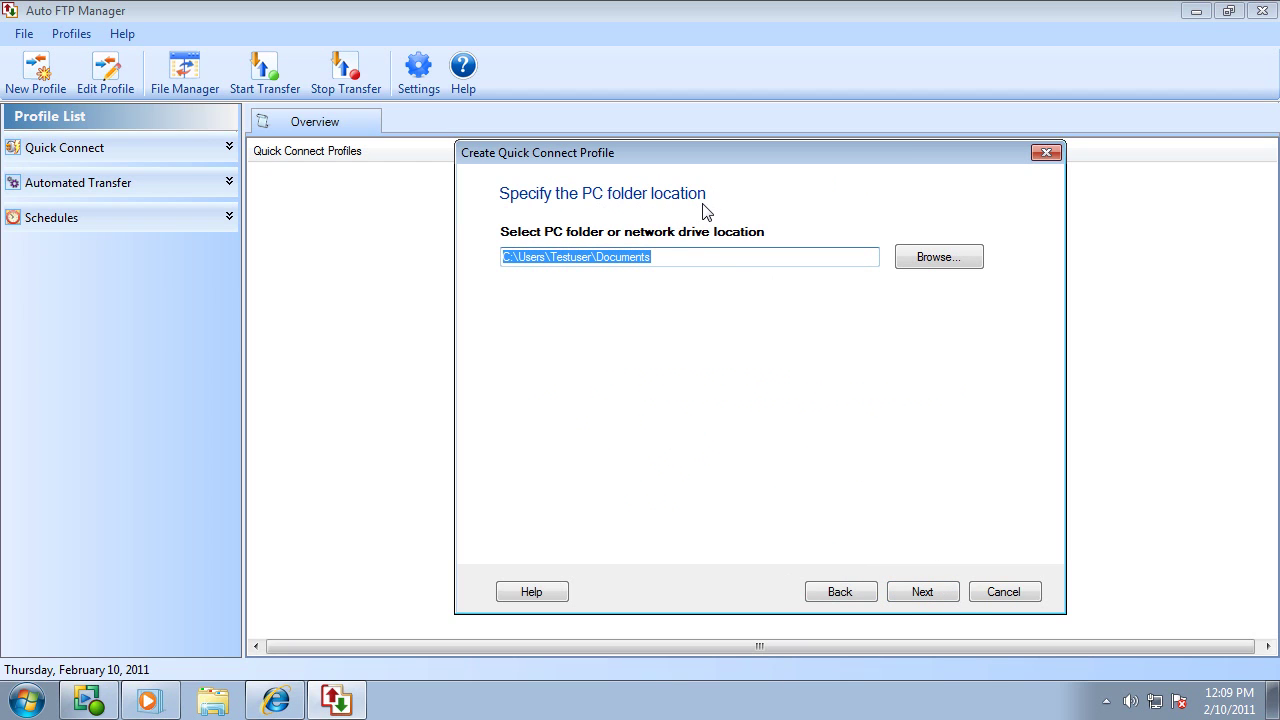
Choose E:\Office as the profile's local PC folder.
click(917, 264)
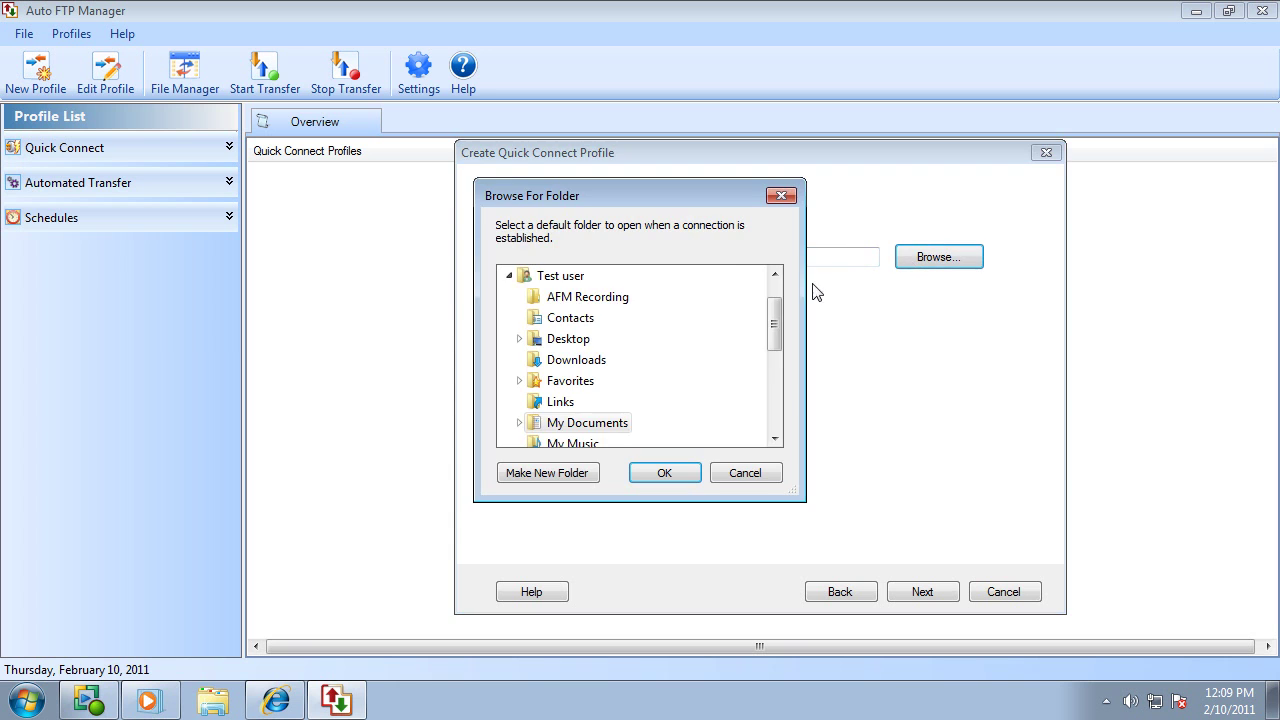
drag(773, 322, 776, 383)
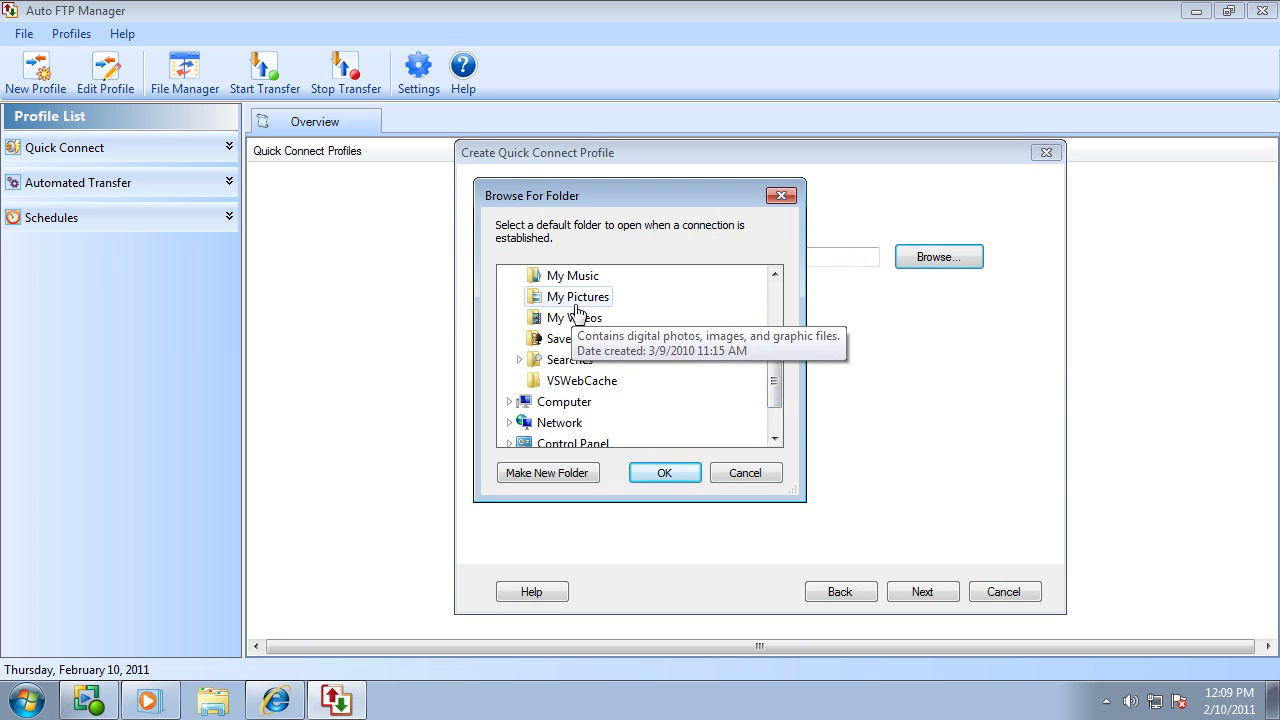
click(570, 403)
double_click(576, 360)
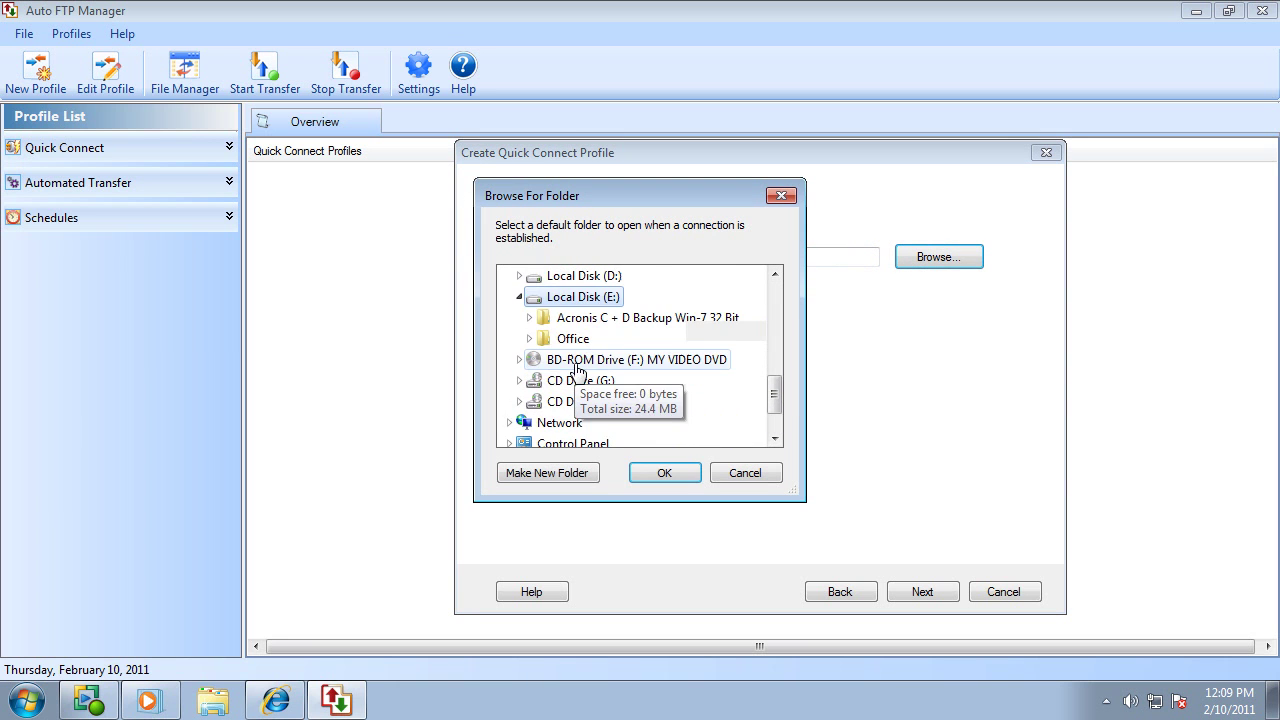
double_click(574, 334)
click(658, 474)
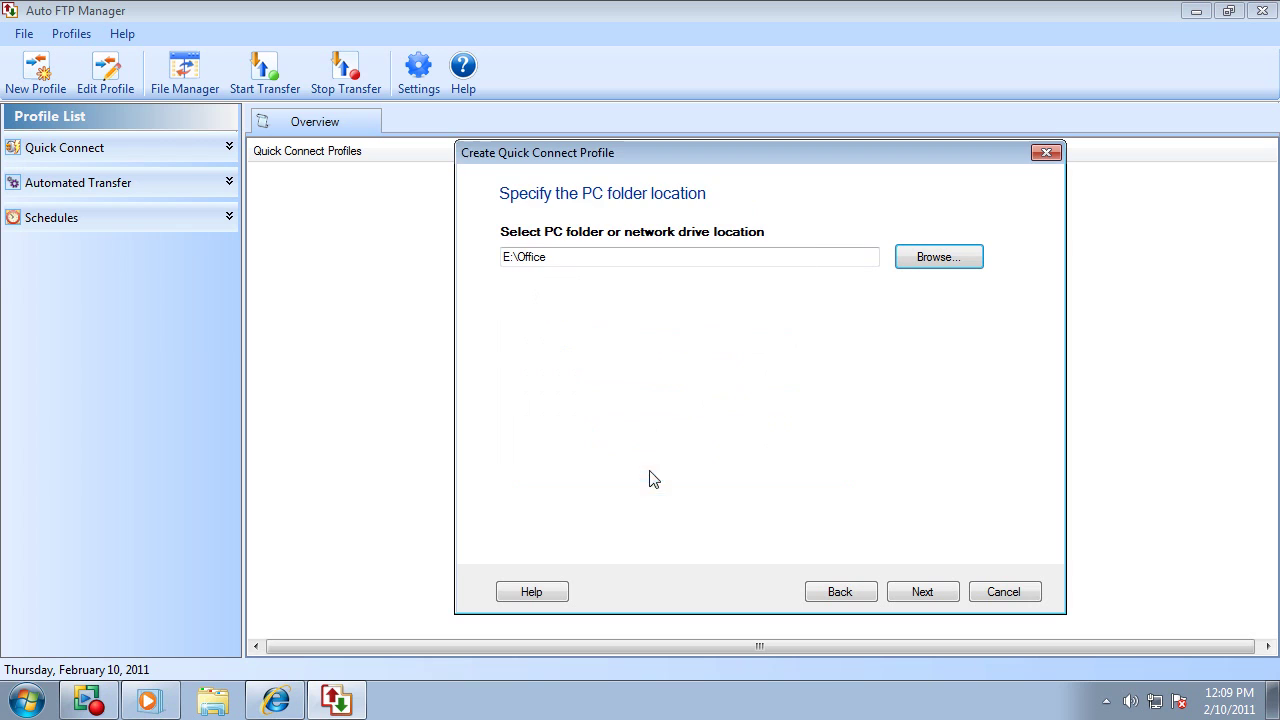
click(920, 592)
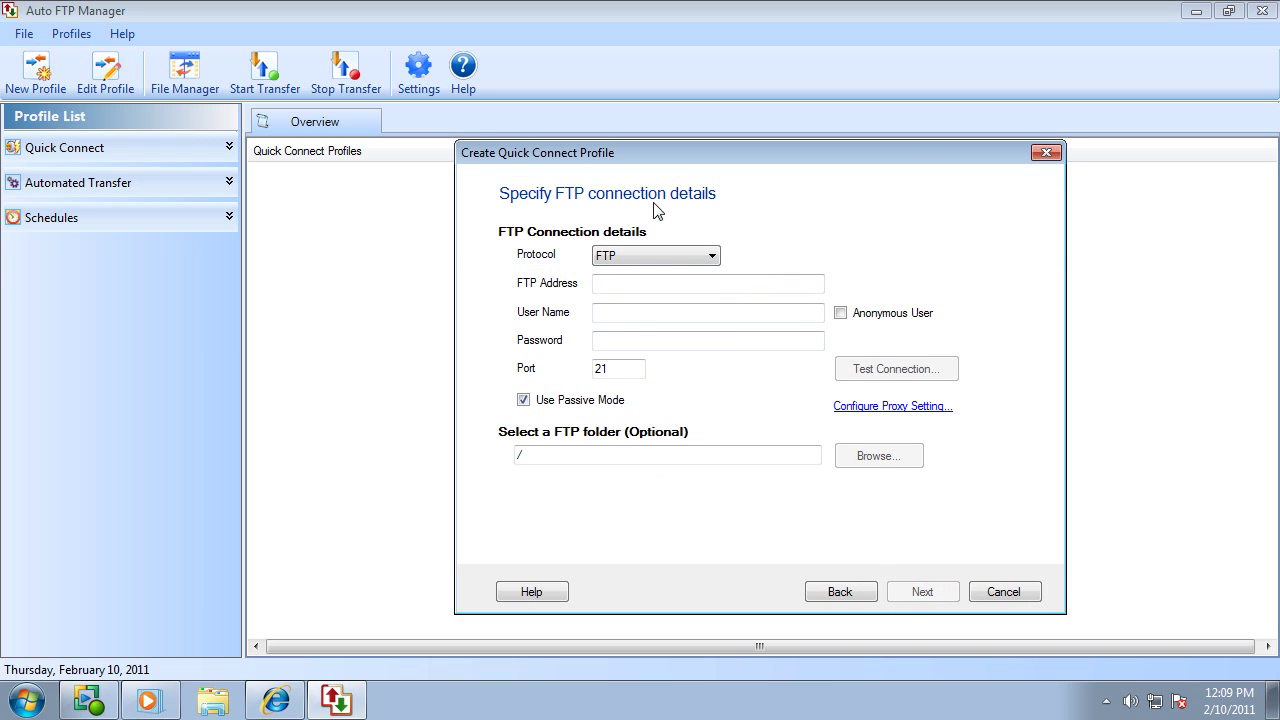
Enter FTP server 192.168.1.91 with user name, password and port 22, then test the connection.
click(690, 256)
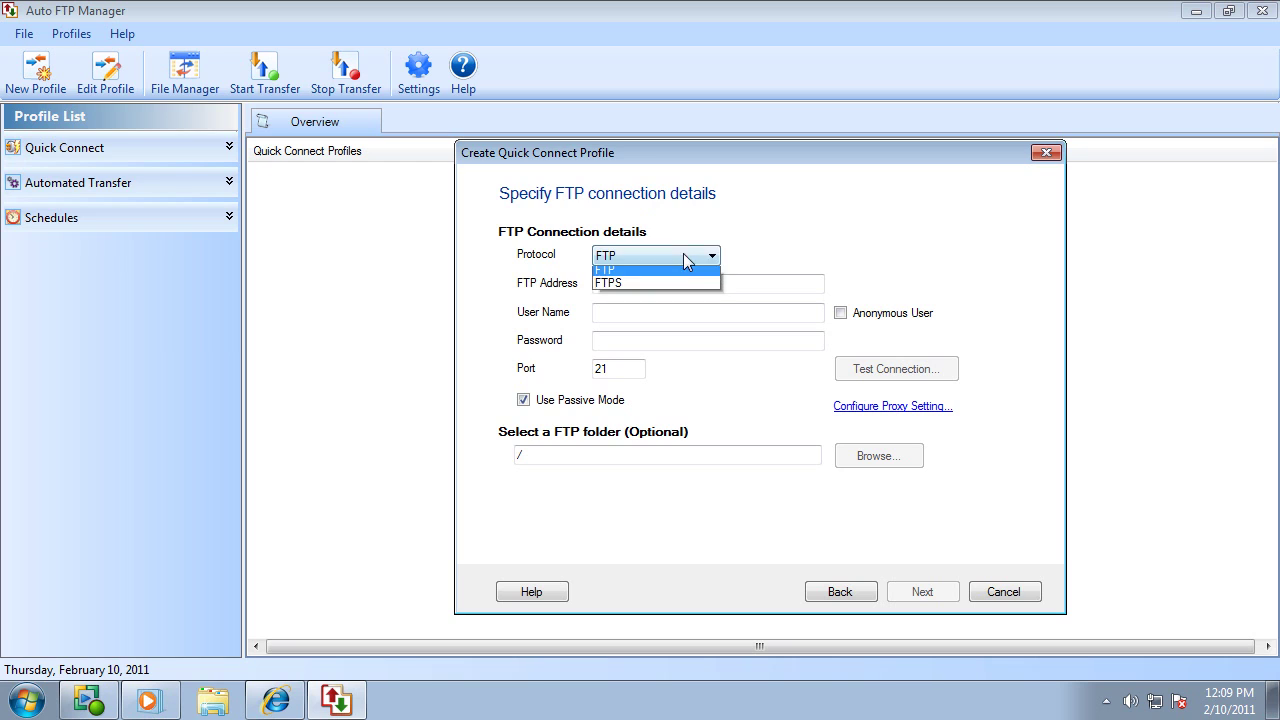
click(665, 268)
click(662, 283)
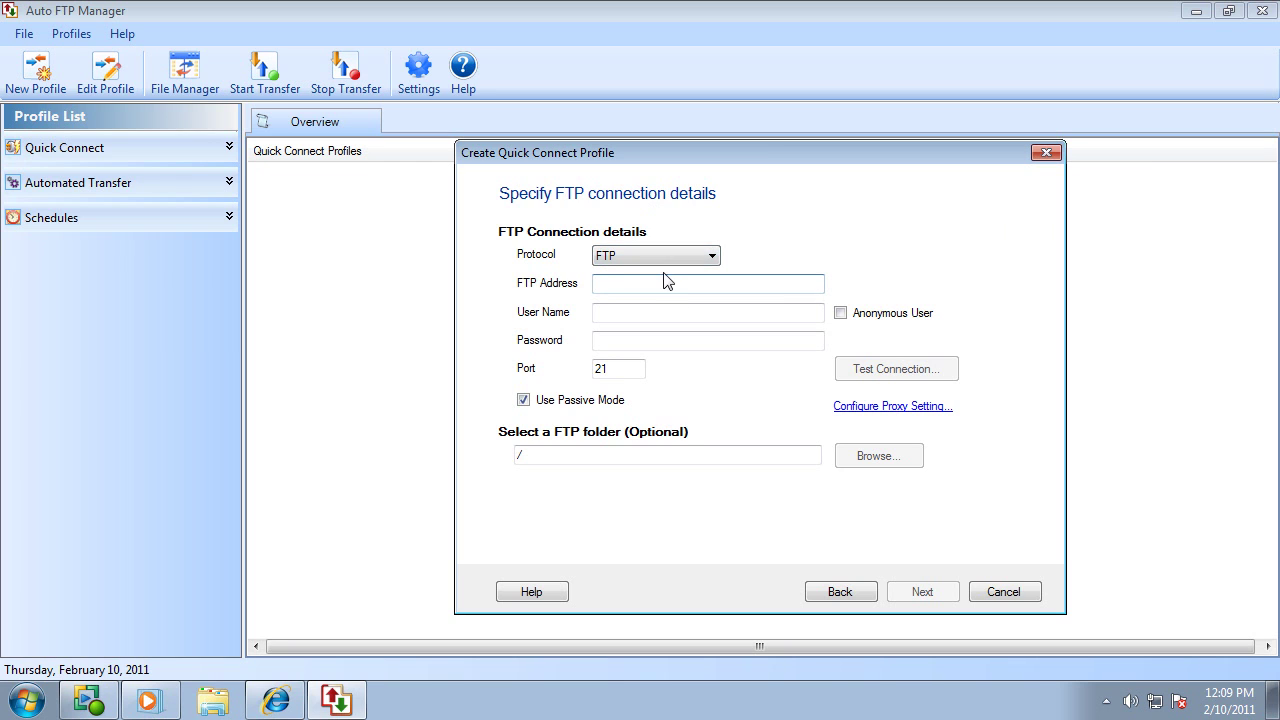
text(192.168.1.91)
click(600, 312)
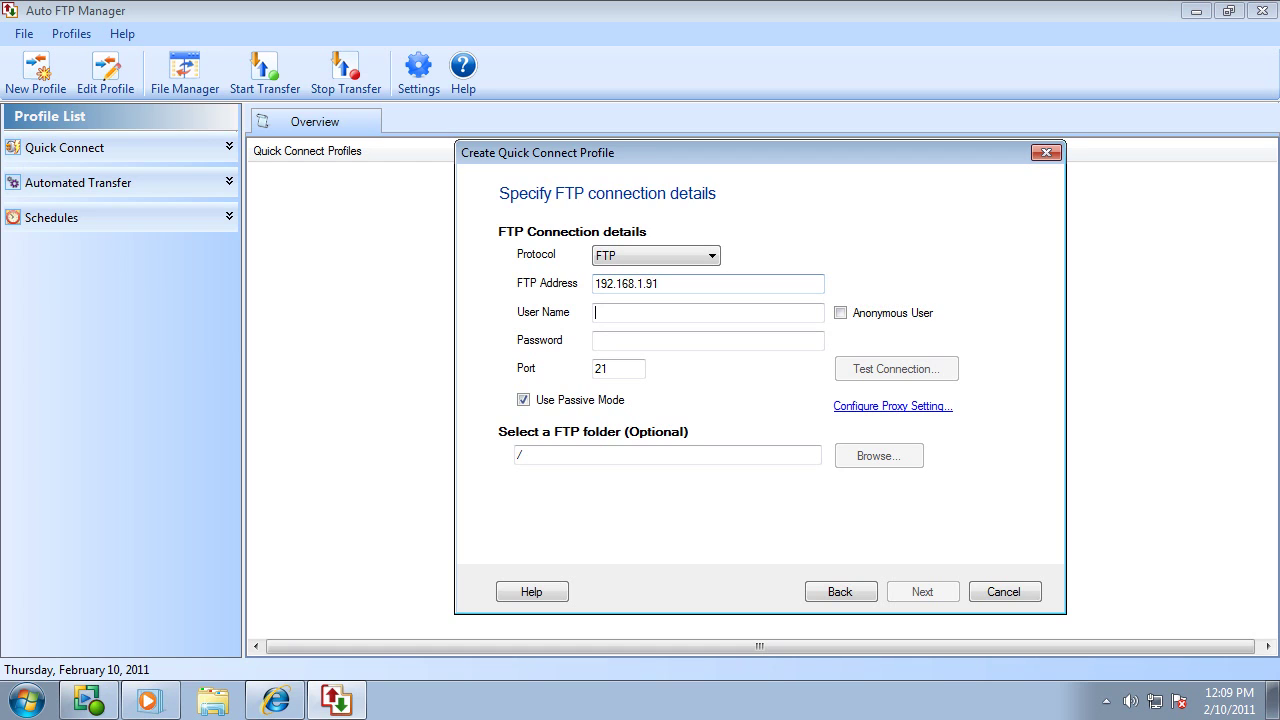
text(testuser)
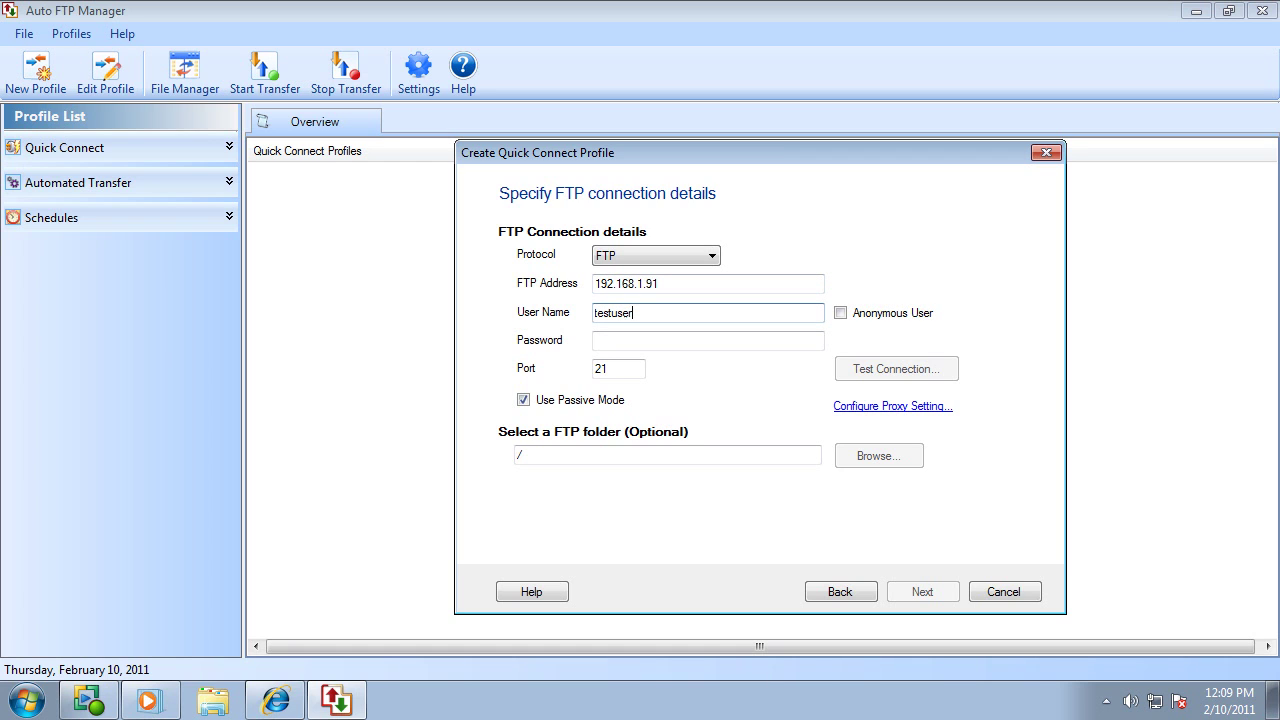
click(600, 340)
text(t)
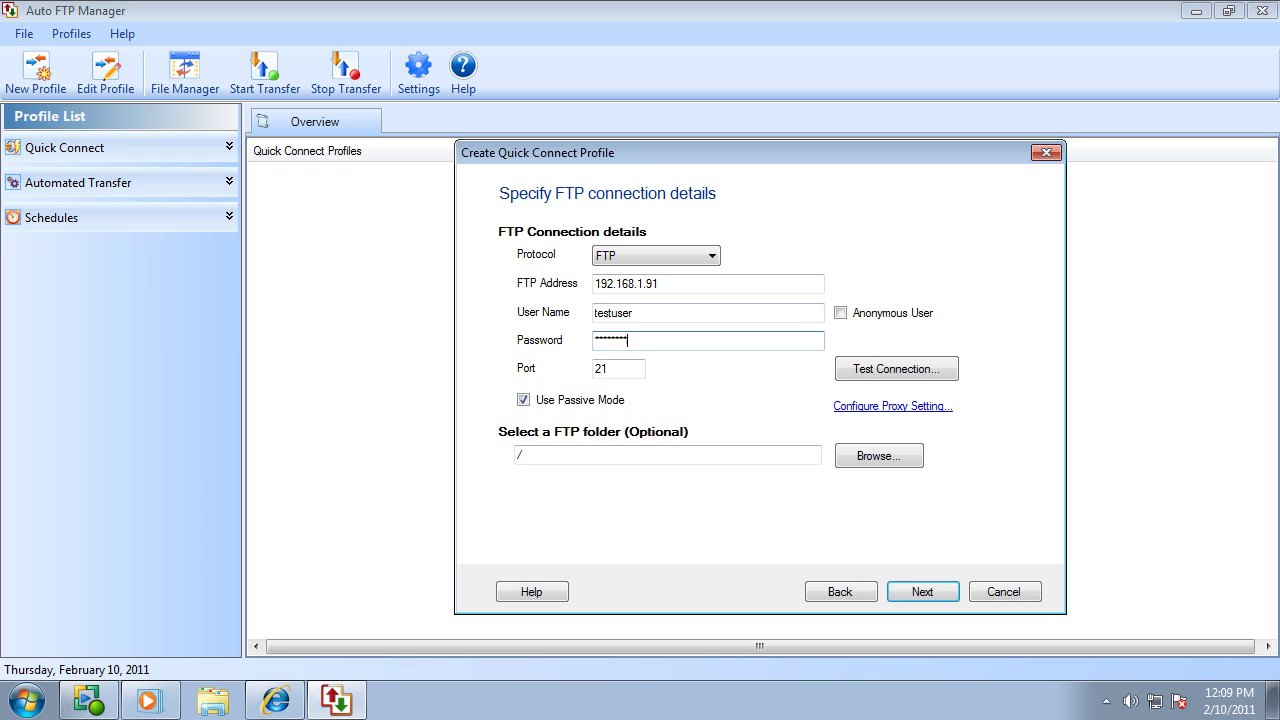
key(Tab)
text(22)
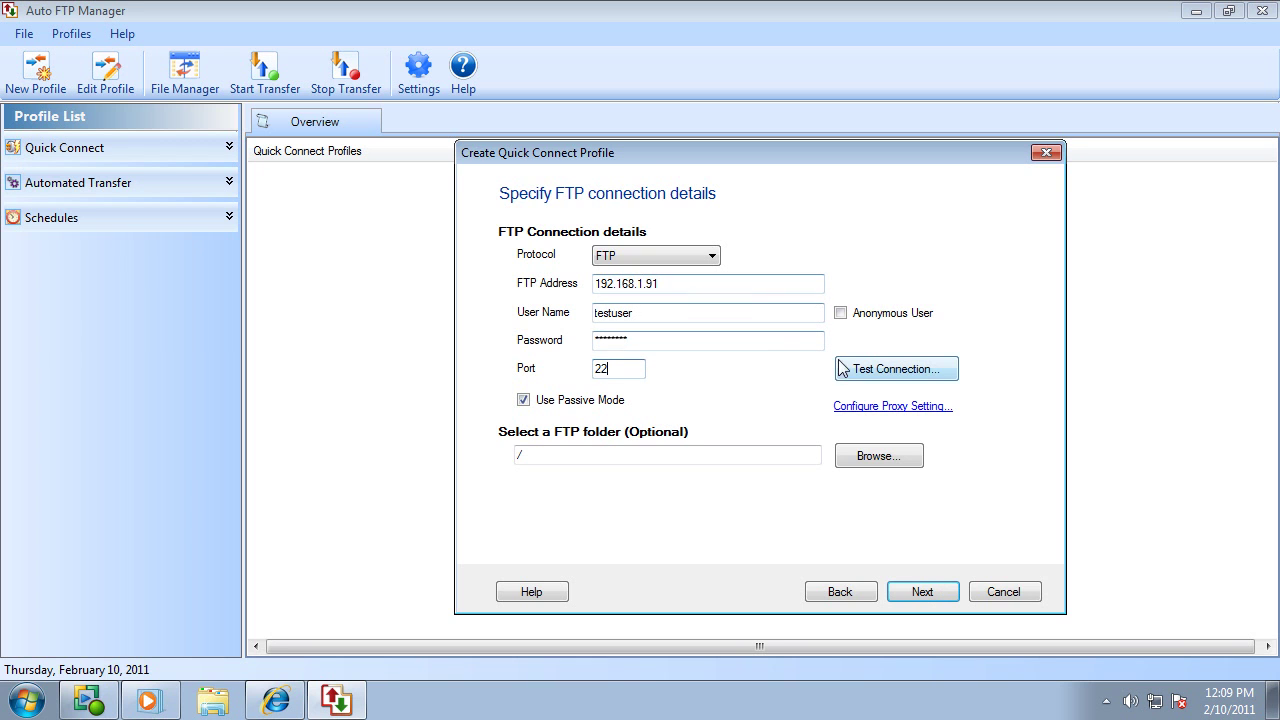
click(886, 376)
click(893, 469)
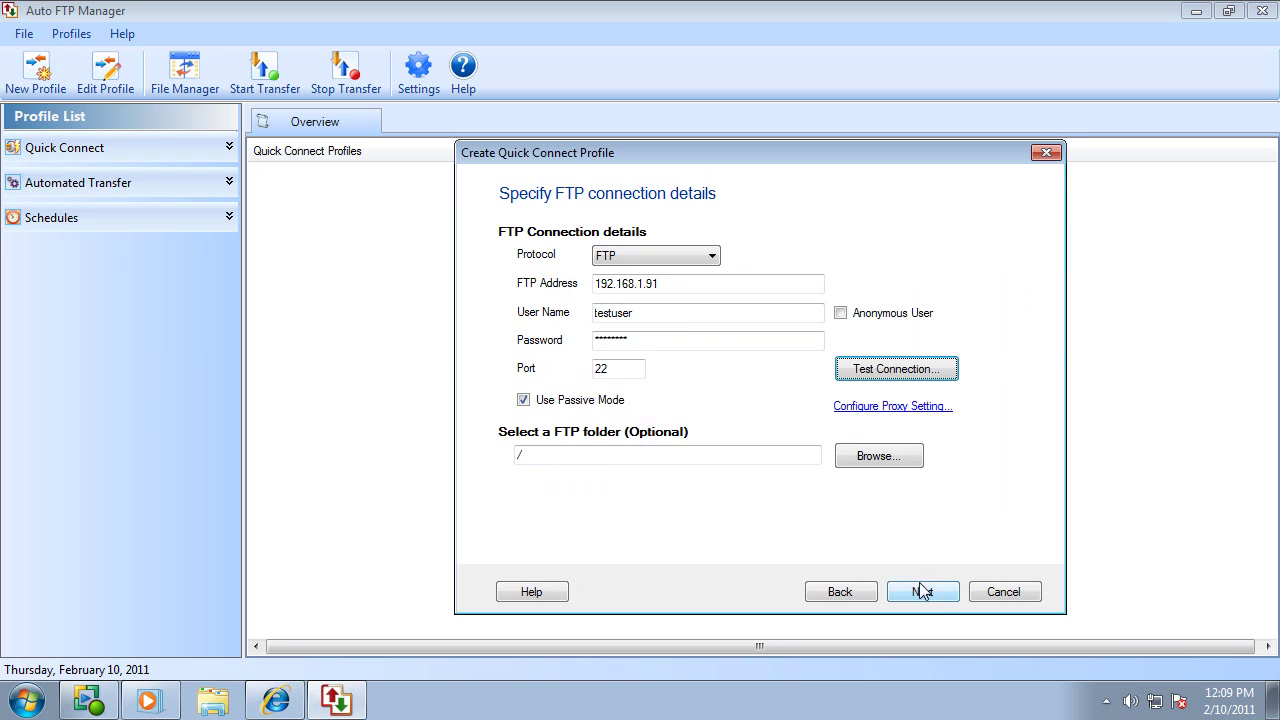
Name the profile 'Office' and finish the wizard.
click(918, 590)
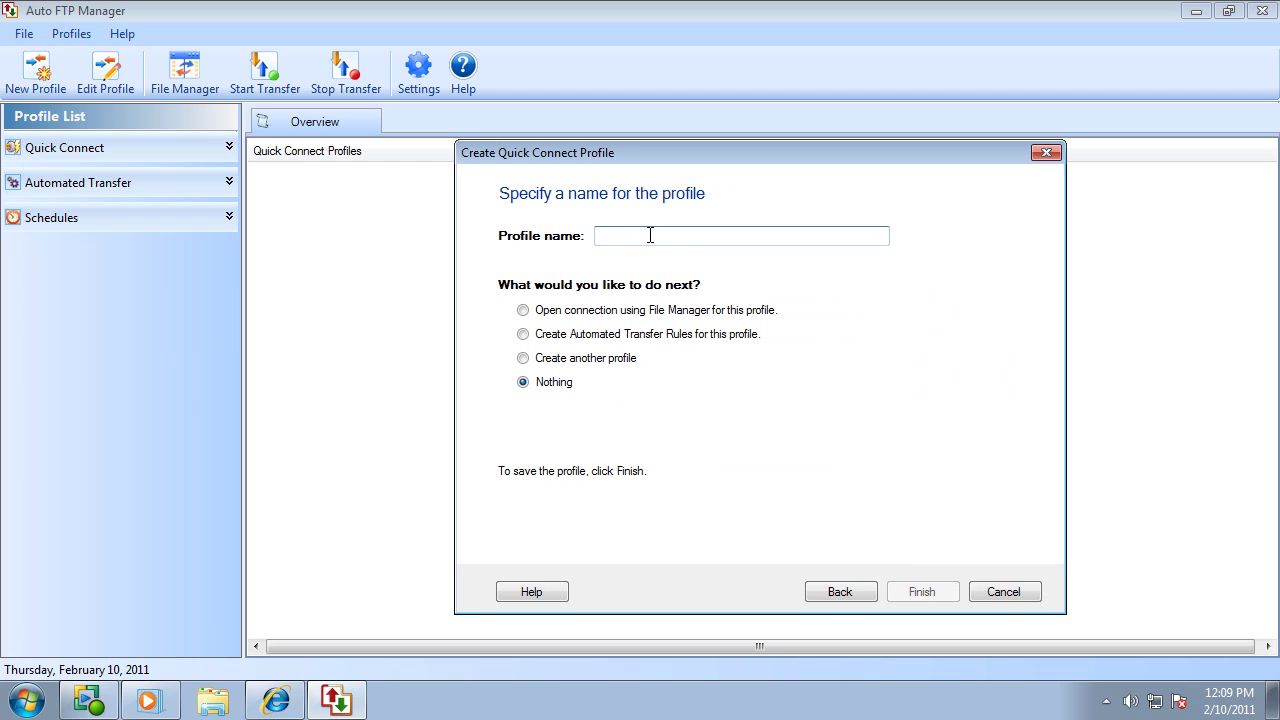
text(Office)
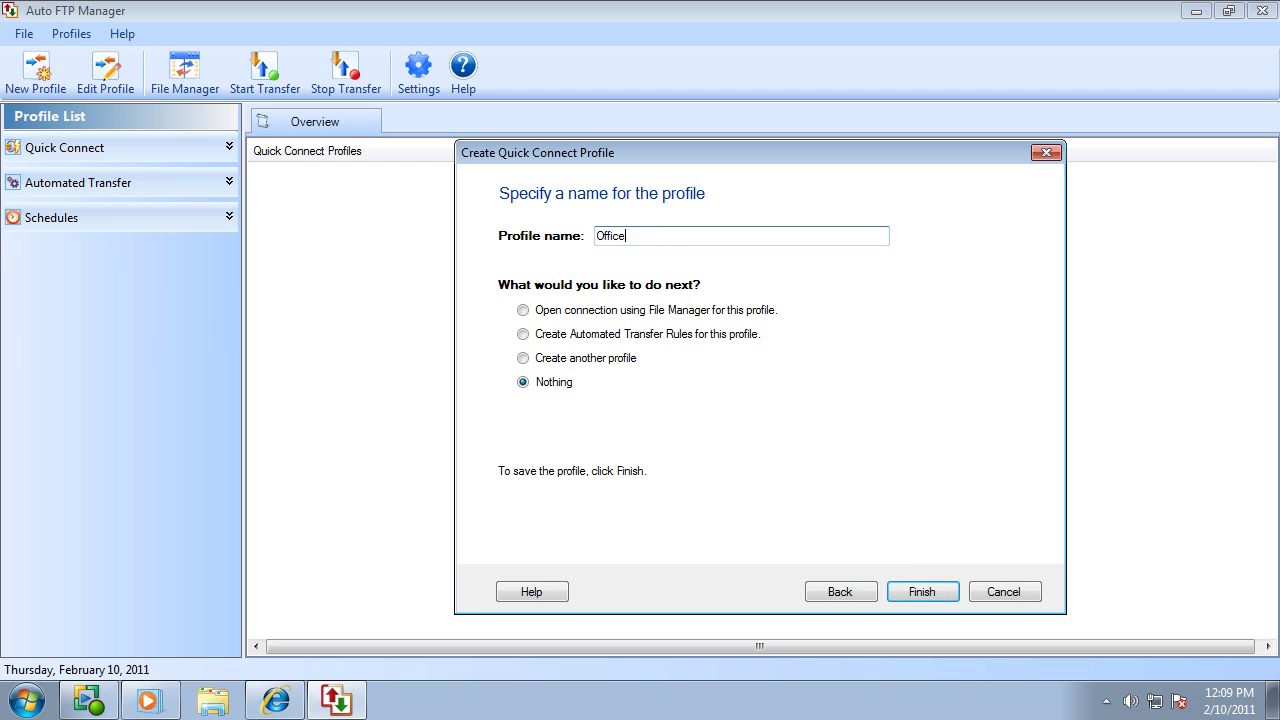
click(891, 588)
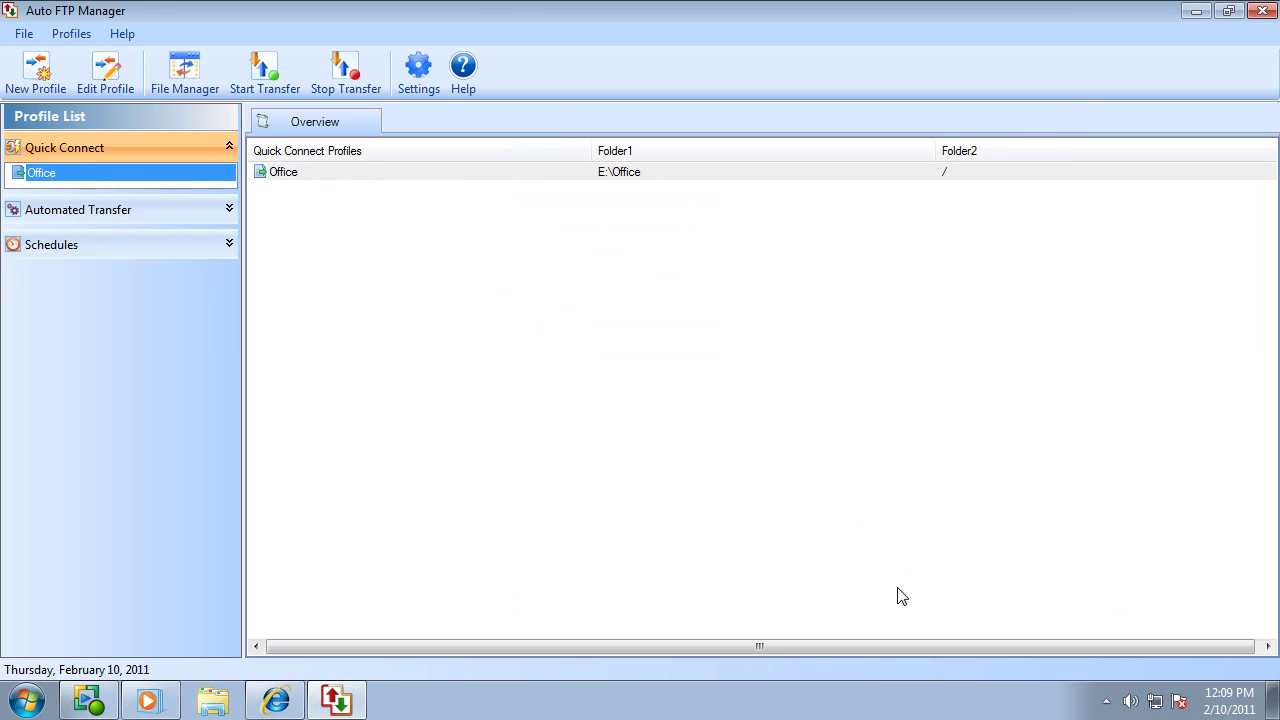
Open Office in the file manager and compare E:\Office with /Head Office to select differing items.
double_click(70, 180)
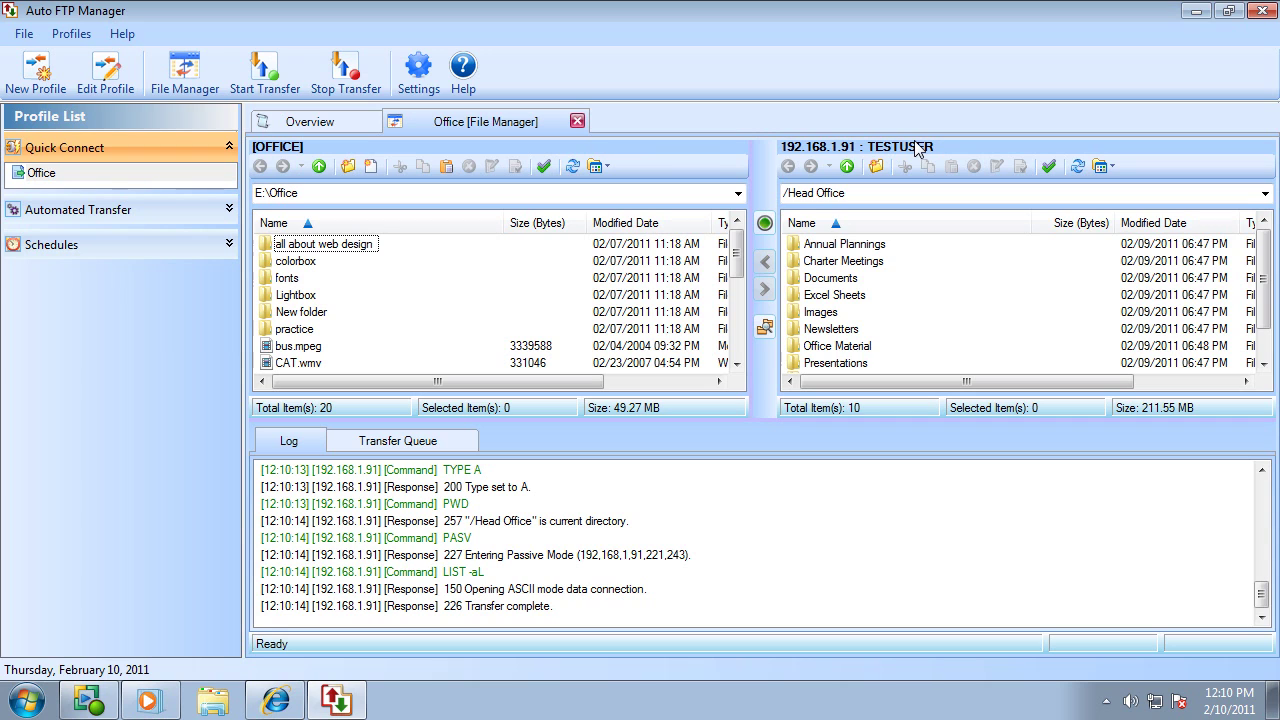
click(1267, 340)
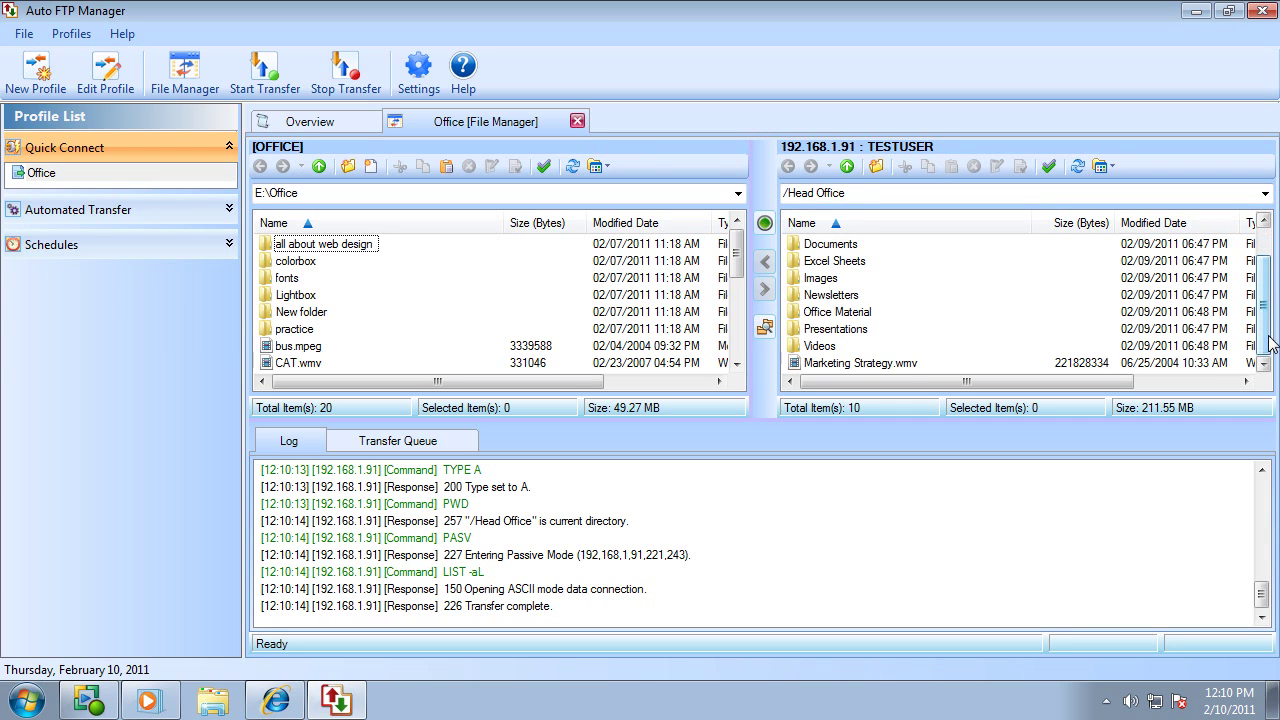
drag(909, 366, 496, 295)
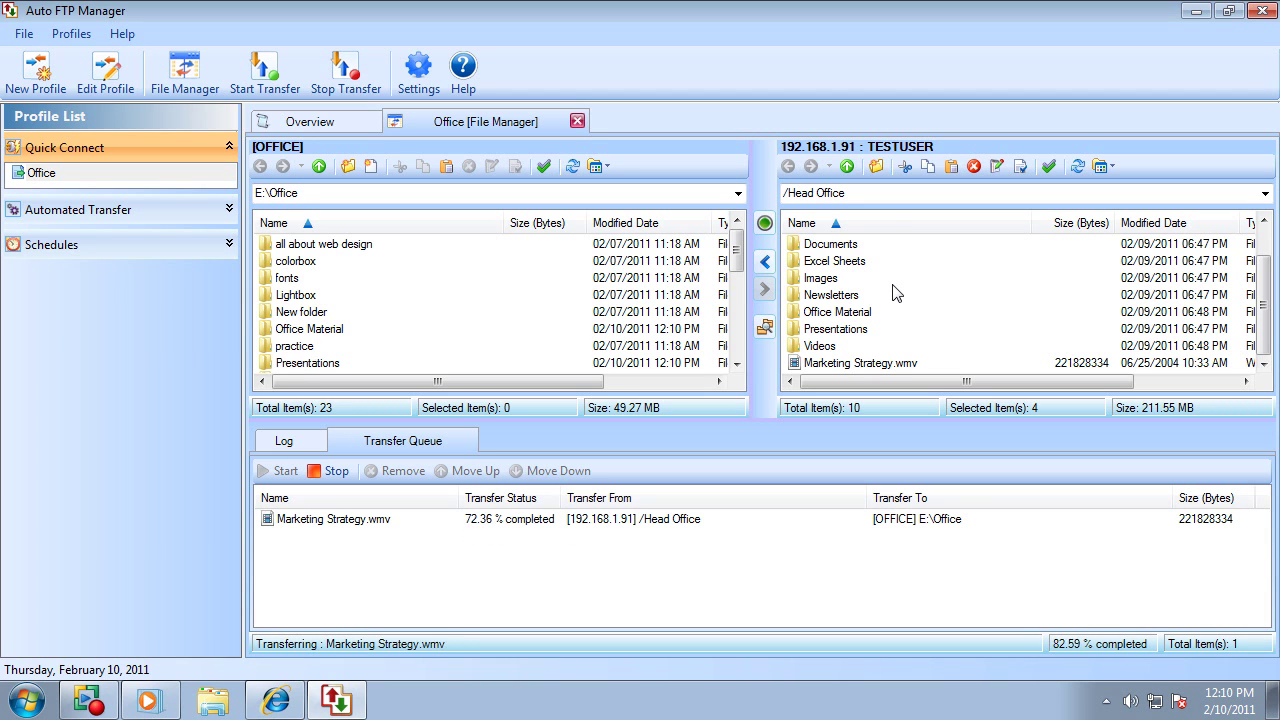
click(764, 328)
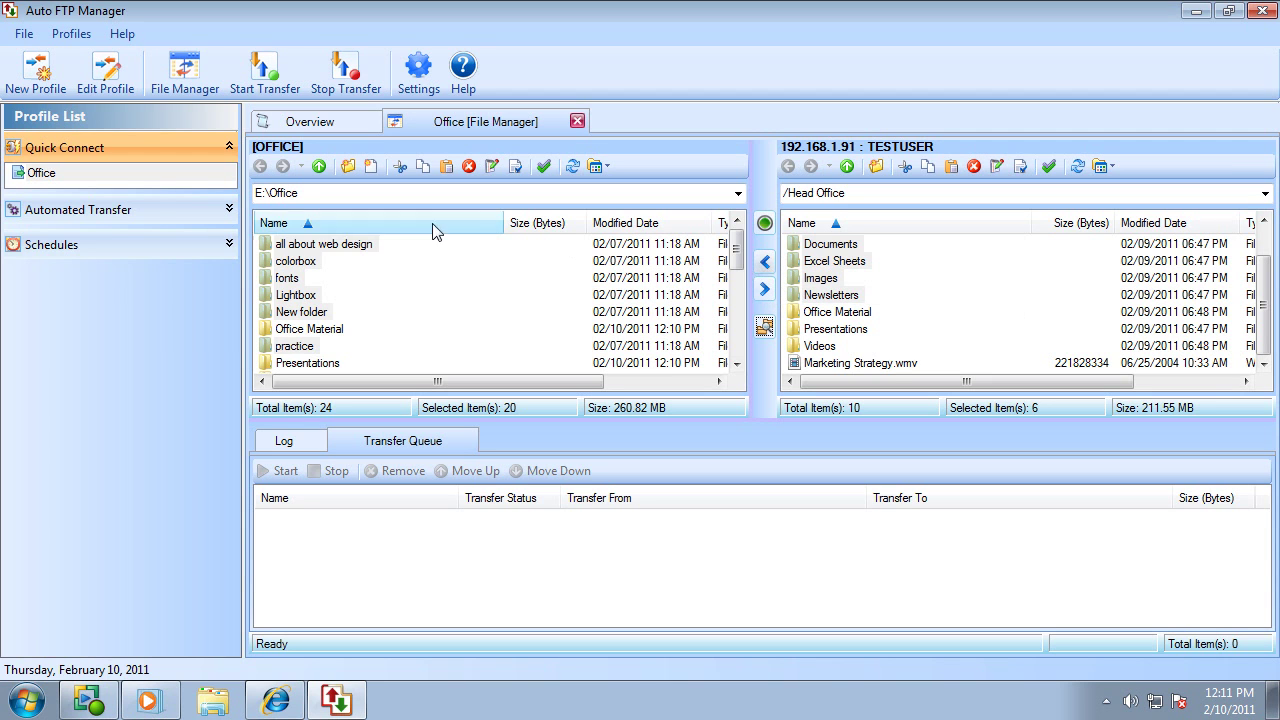
Add automated transfer rules for Office: delete files after transfer and always overwrite existing files.
right_click(125, 176)
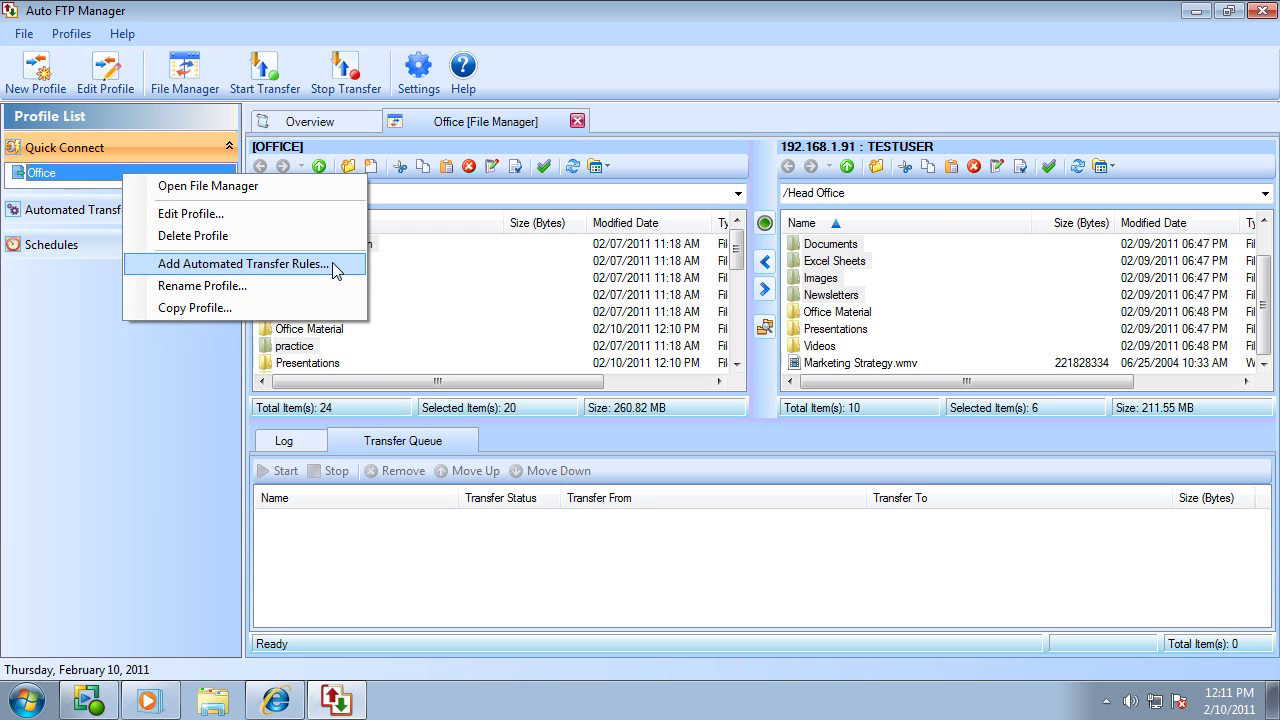
click(243, 264)
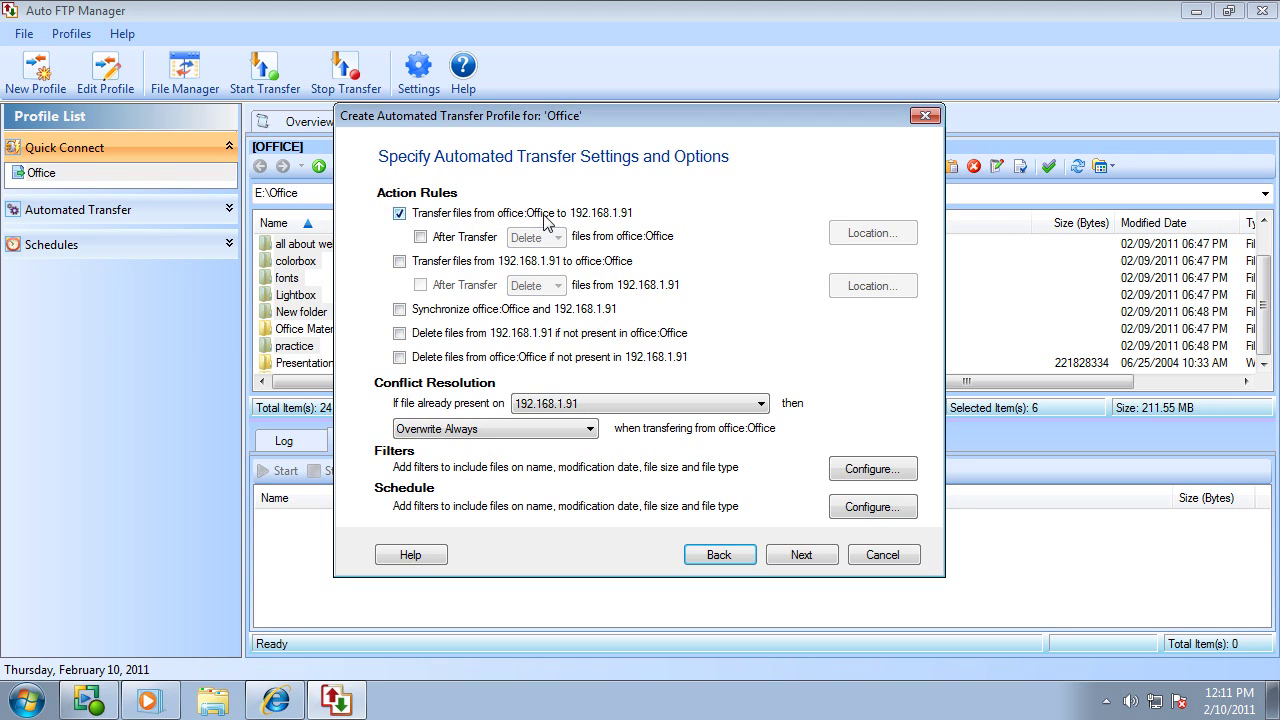
click(466, 240)
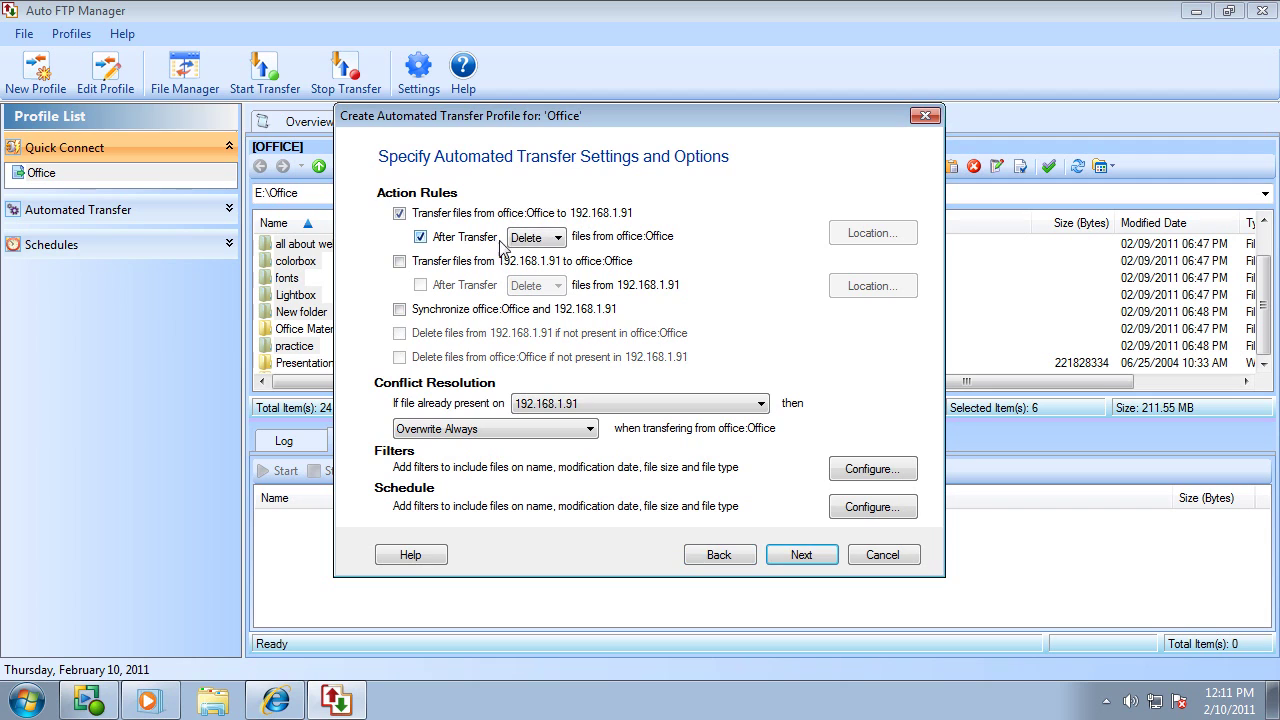
click(555, 240)
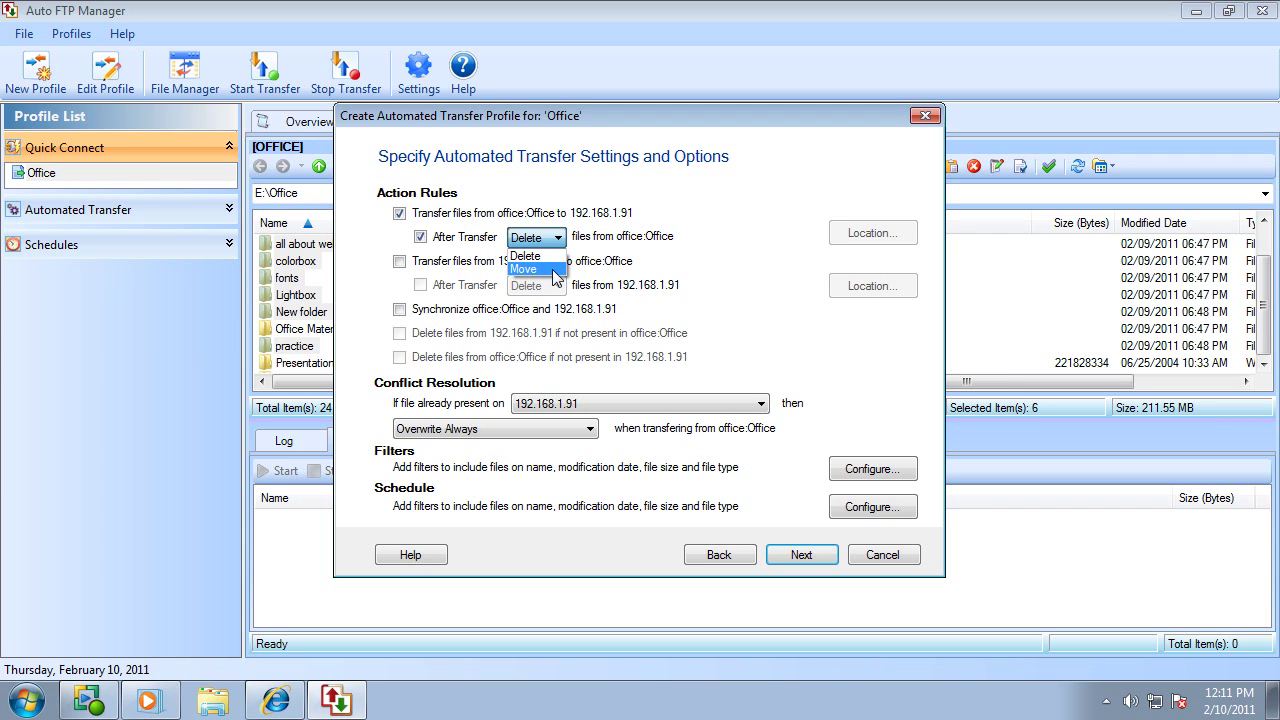
click(562, 374)
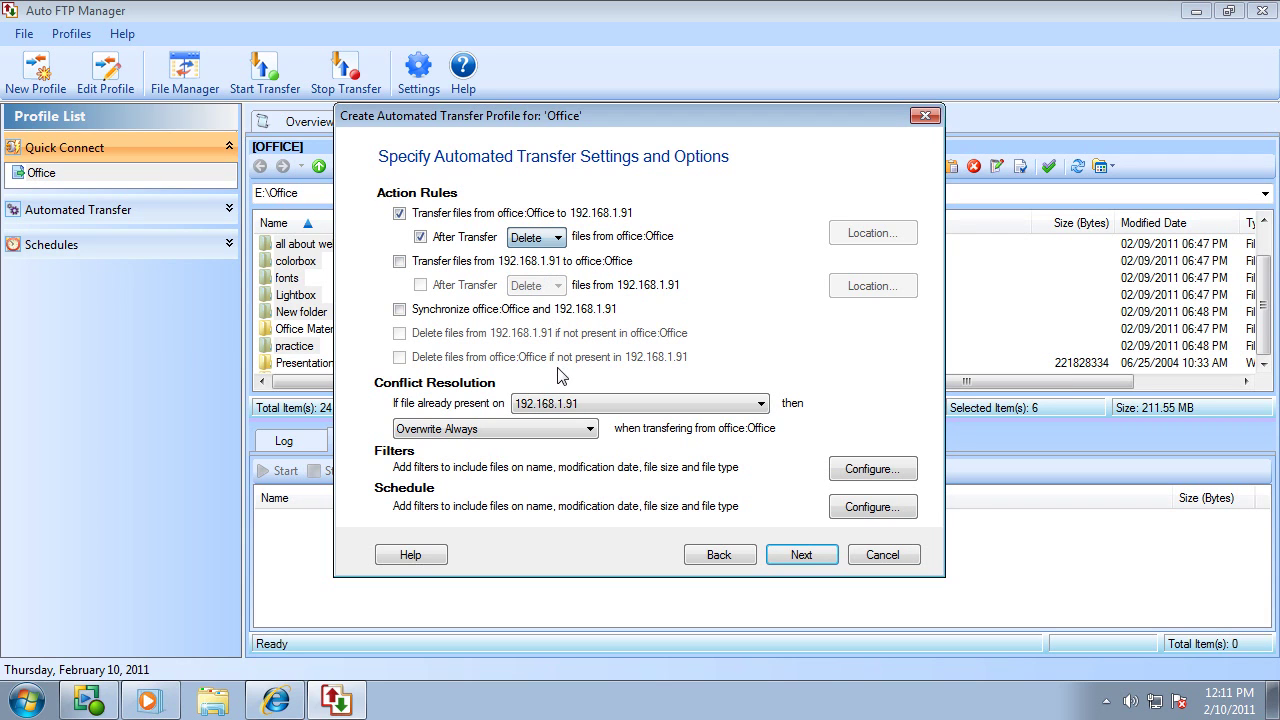
click(590, 428)
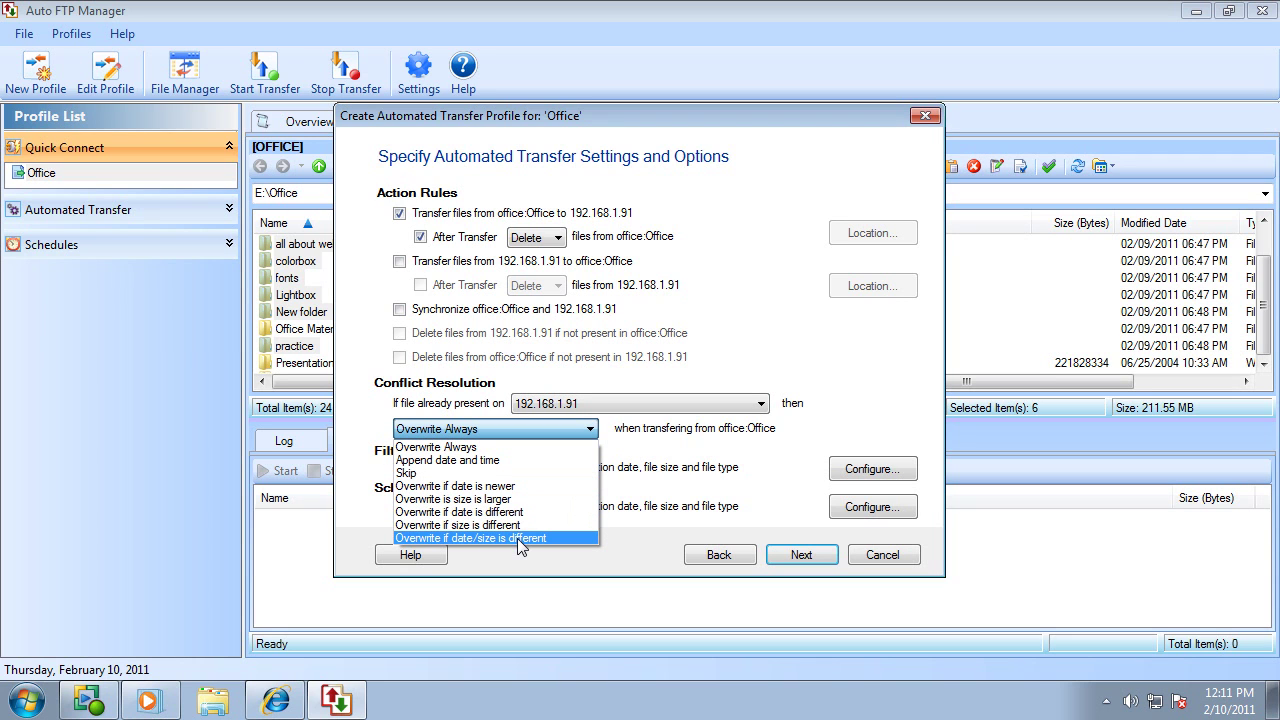
click(610, 540)
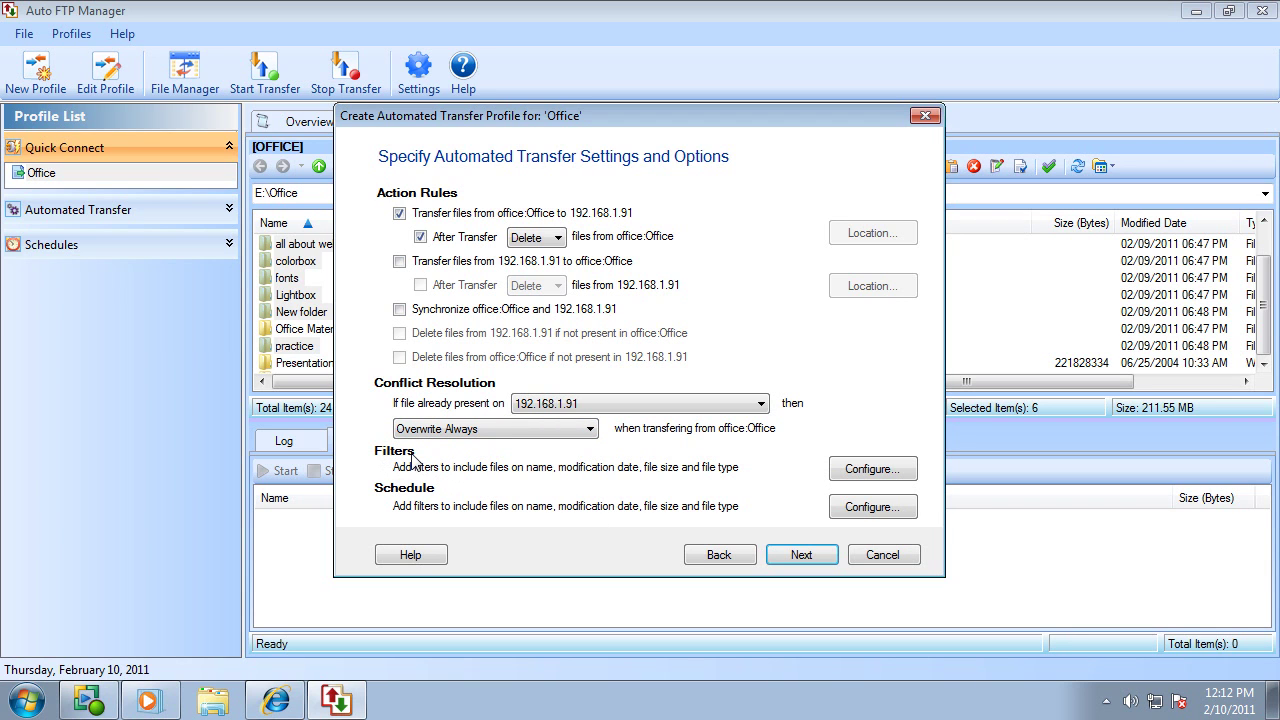
Enable Modification Date, File Size, File Name and File Type filters for the Office rules.
click(860, 469)
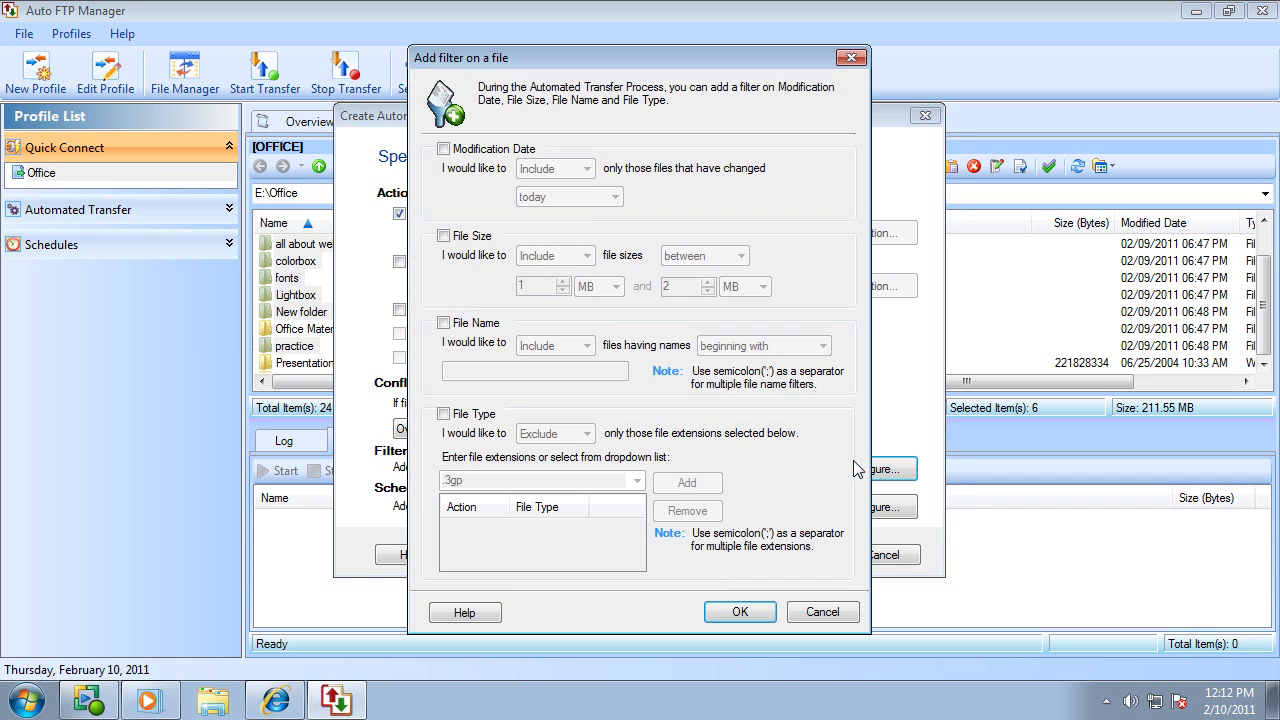
click(443, 150)
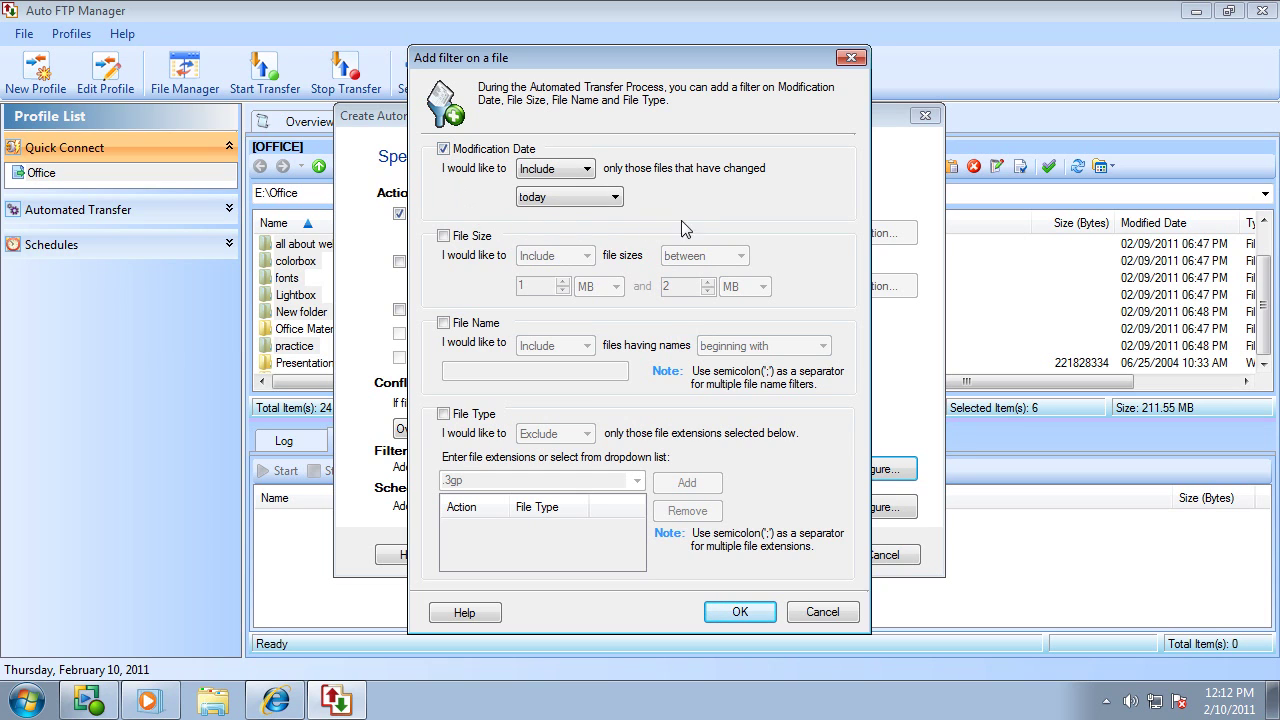
click(471, 238)
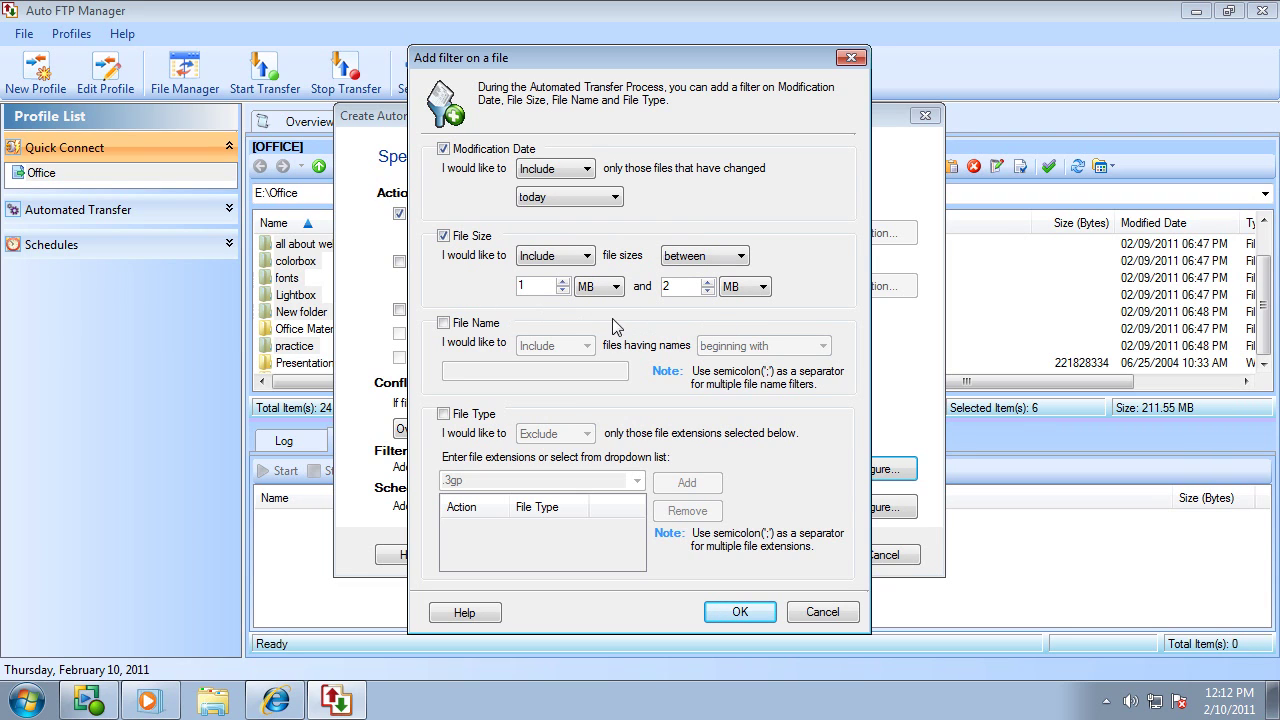
click(484, 331)
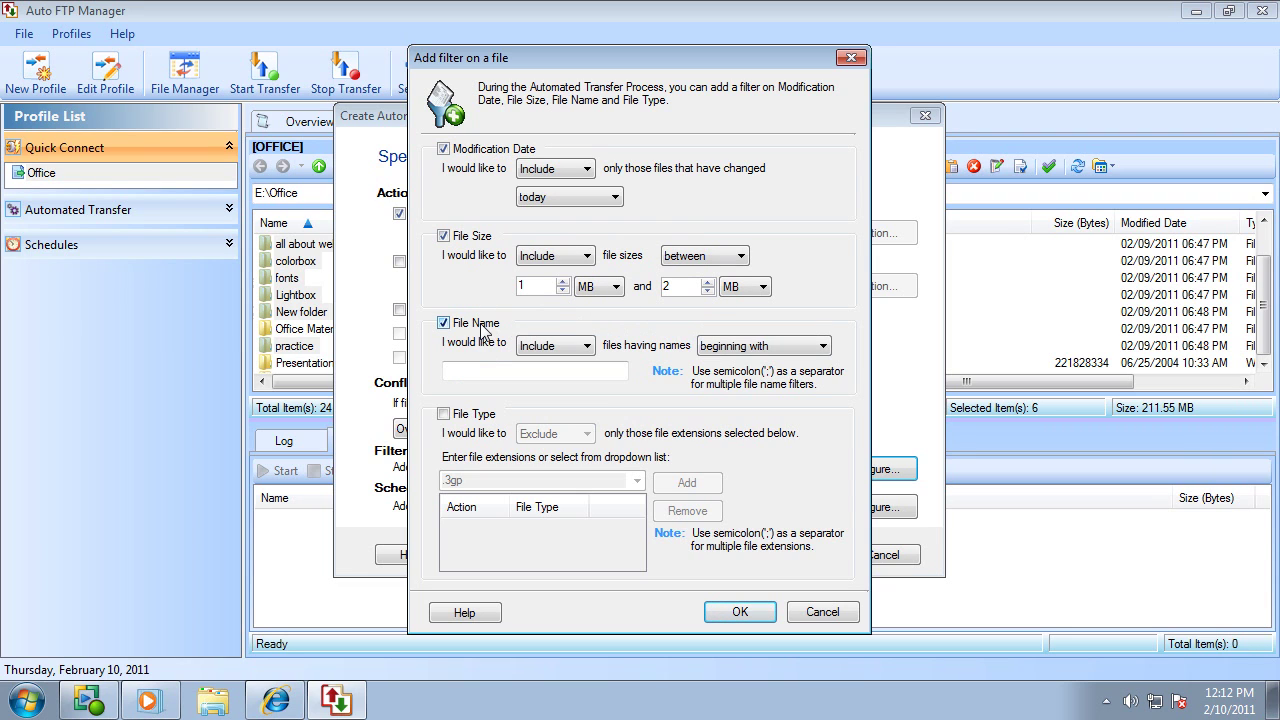
click(474, 420)
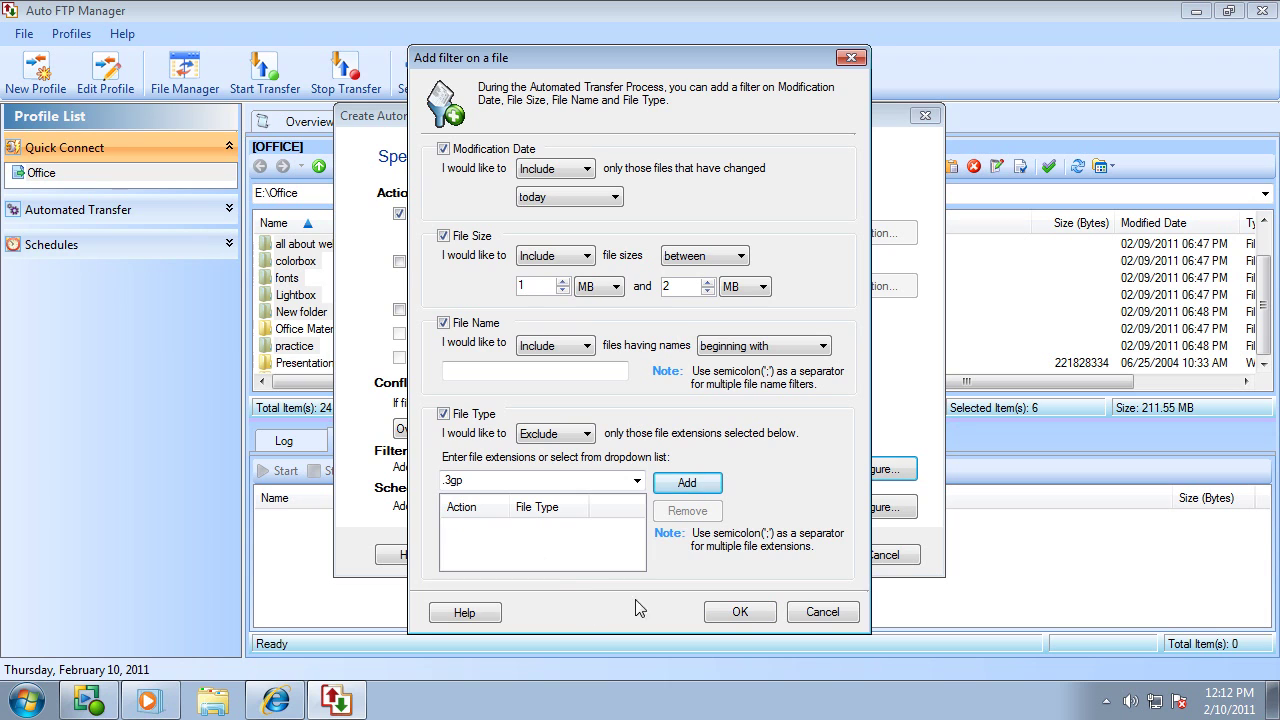
click(814, 613)
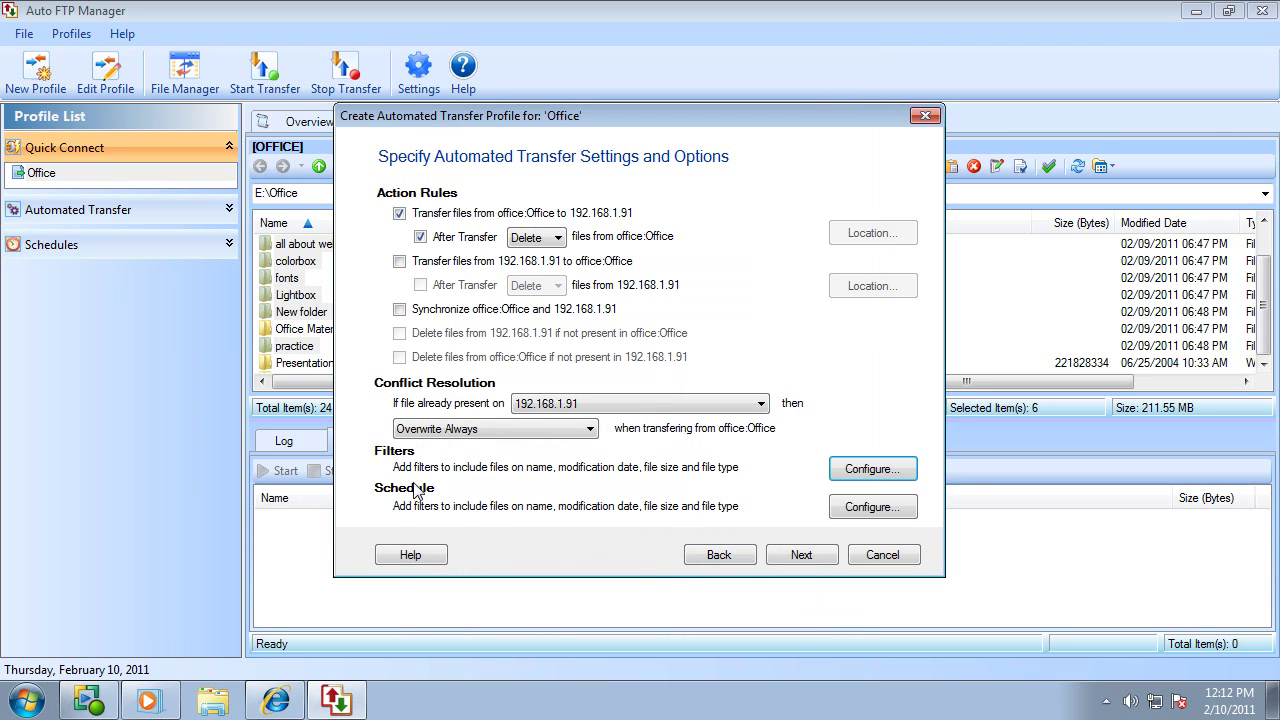
Set the Office profile schedule to Weekly, adding Monday and Tuesday alongside Thursday.
click(845, 507)
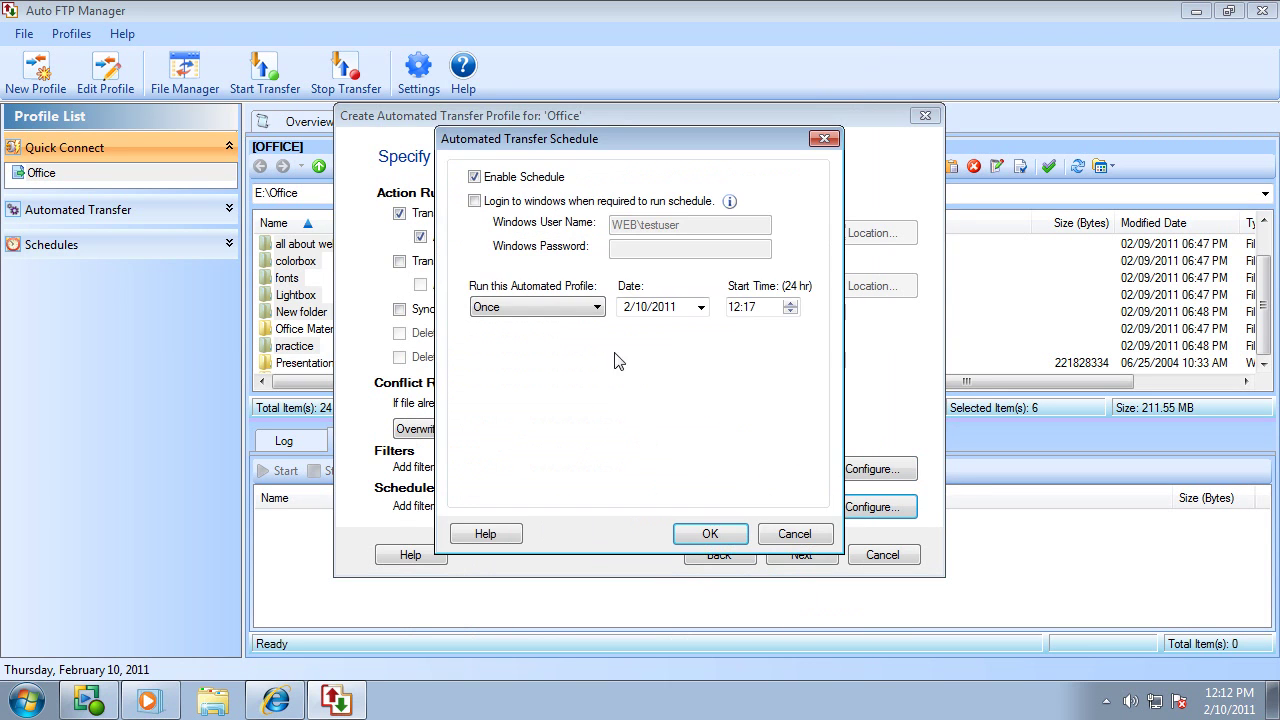
click(565, 308)
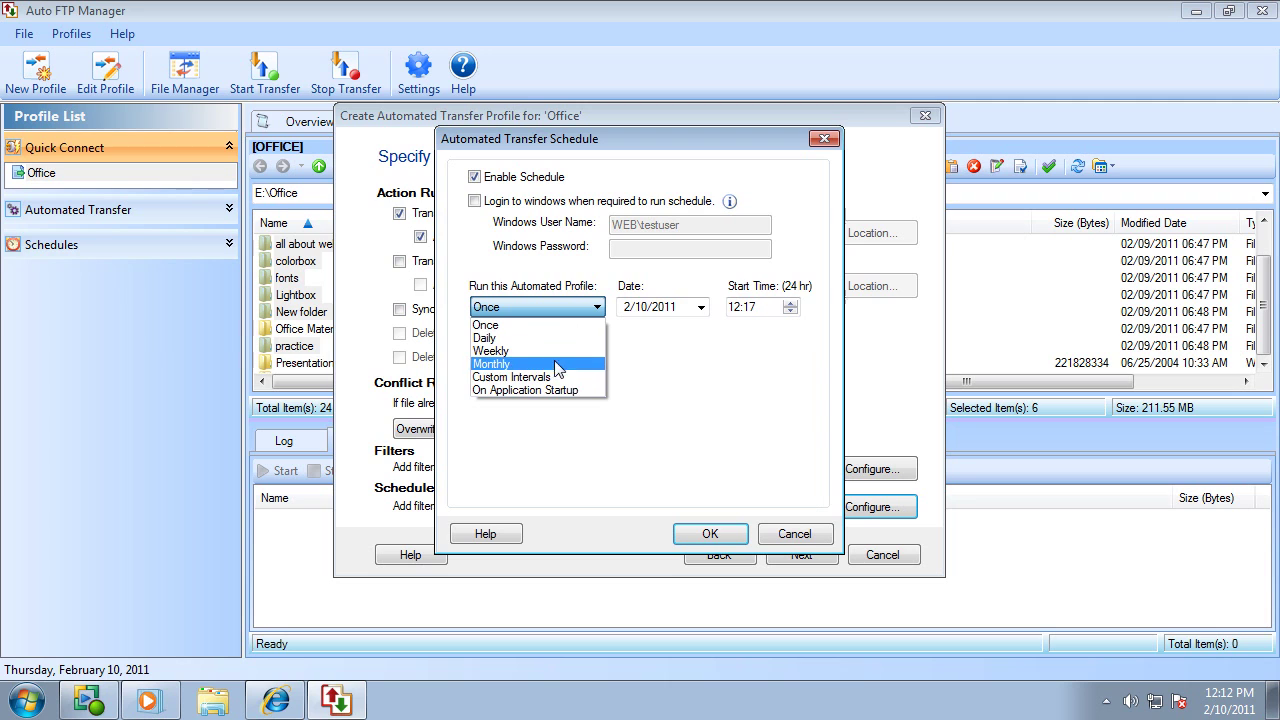
click(492, 351)
click(532, 369)
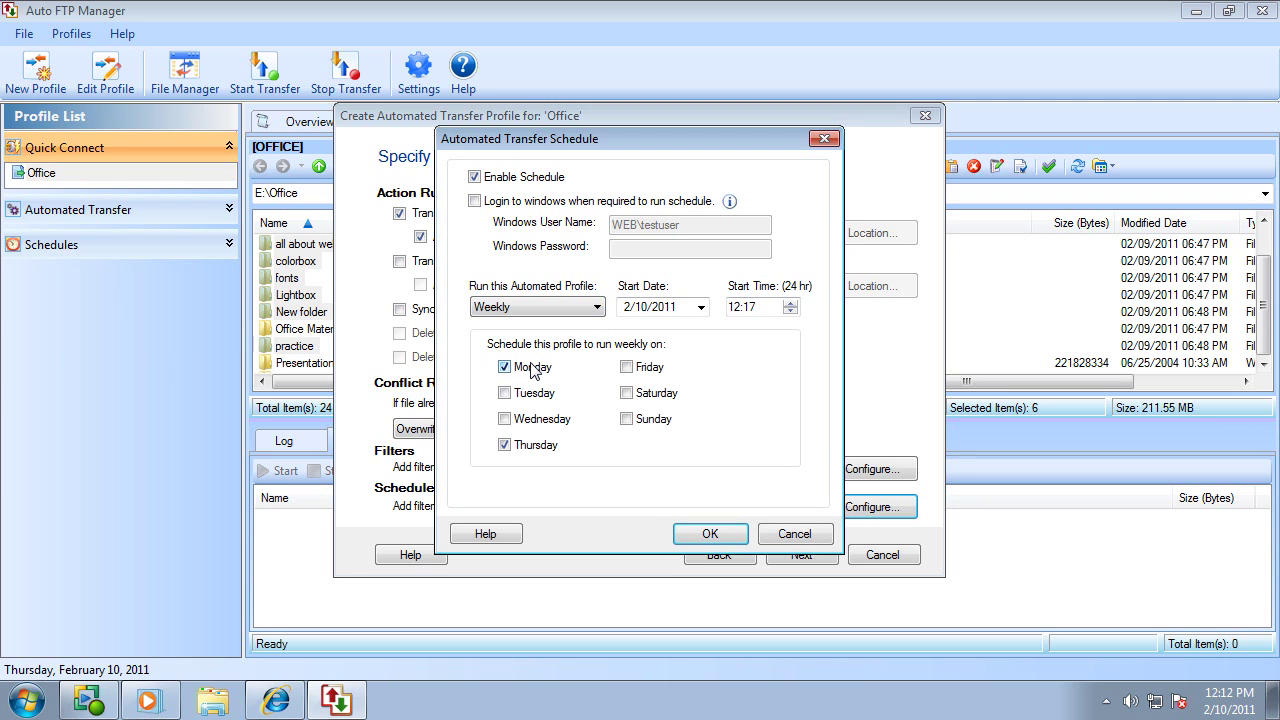
click(532, 395)
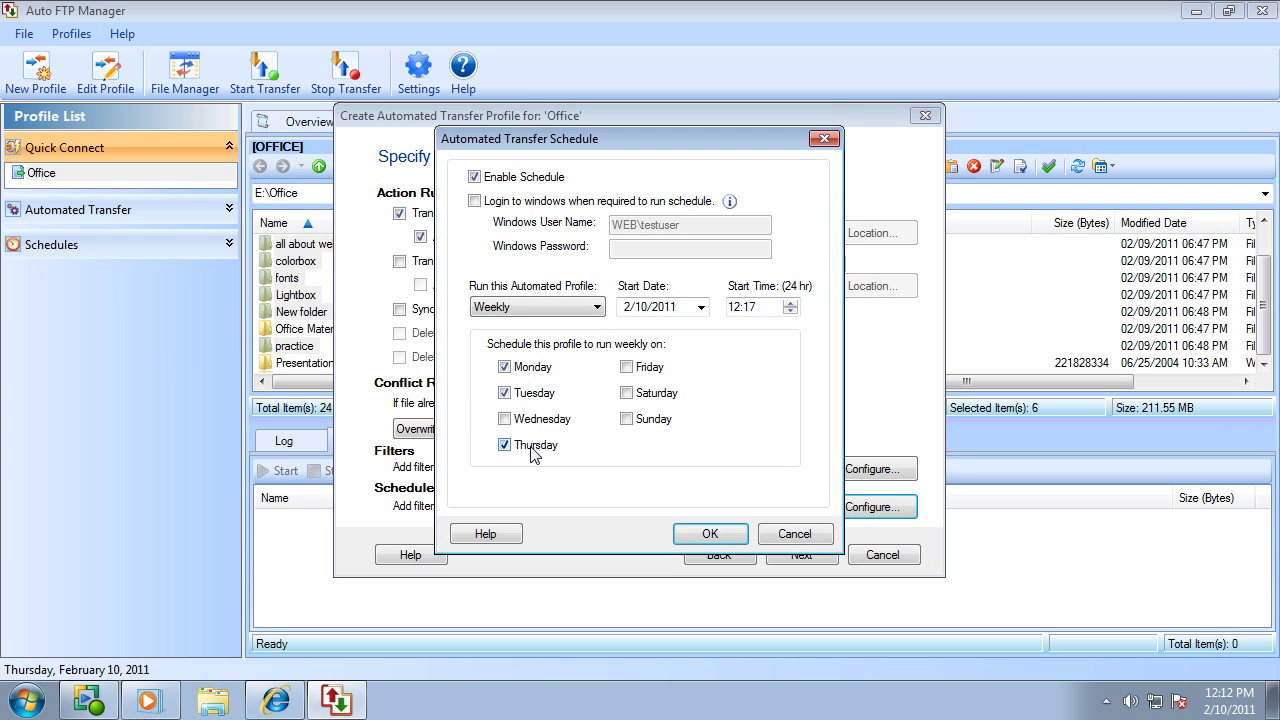